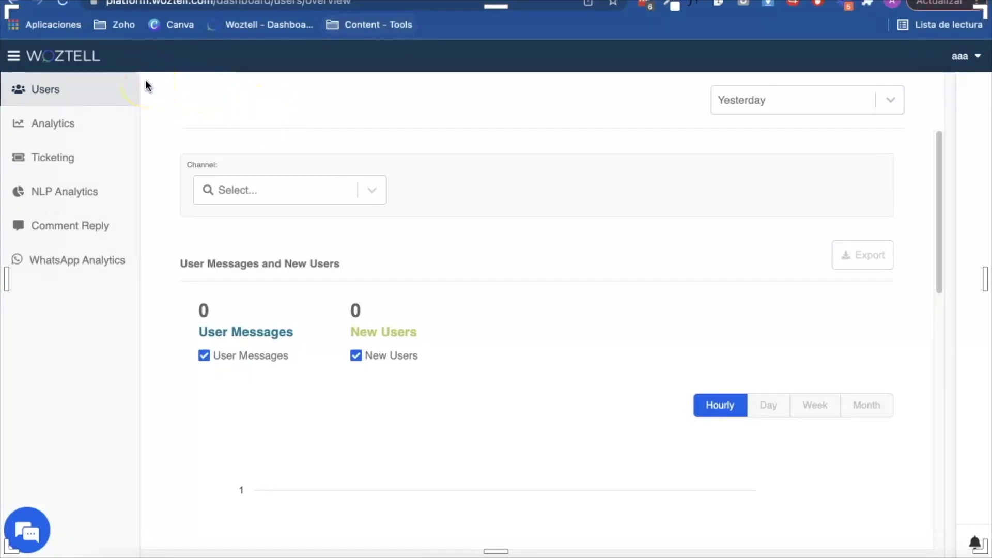
# Step: Reveal the sidebar menu listing Bot Builder, Channels and Integrations from the Users dashboard
pyautogui.click(122, 87)
# Step: From Bot Builder, create a new General tree named 'first' and save it
pyautogui.click(16, 56)
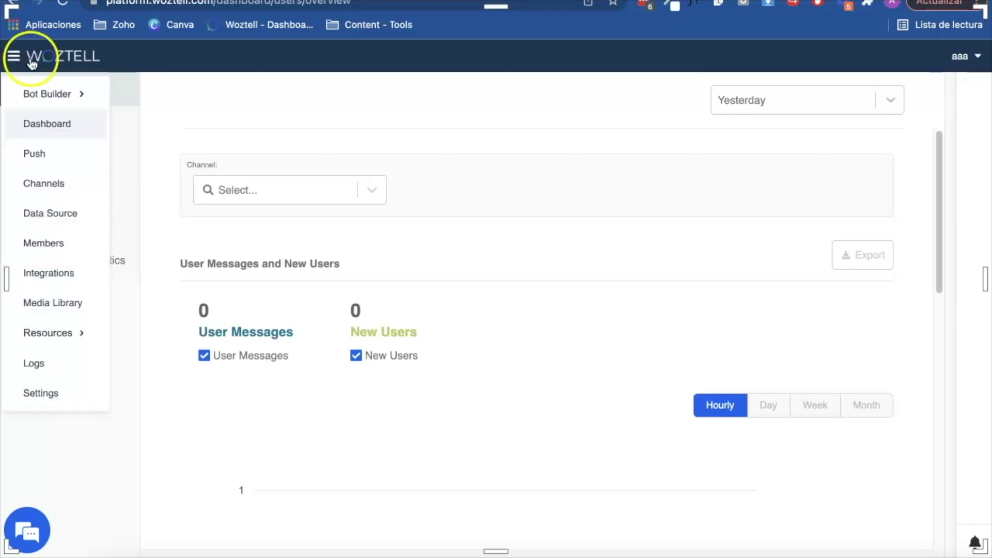
pyautogui.click(48, 94)
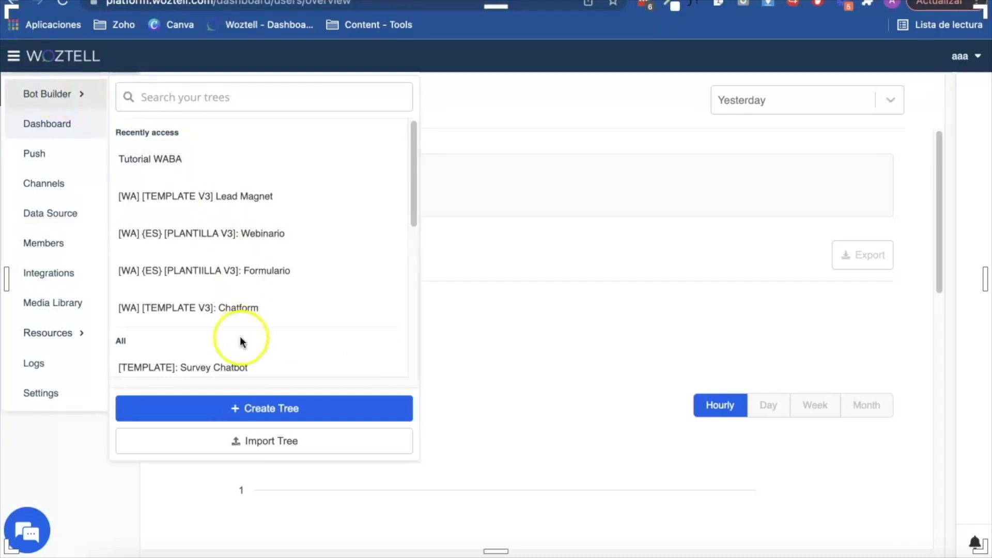
pyautogui.click(254, 409)
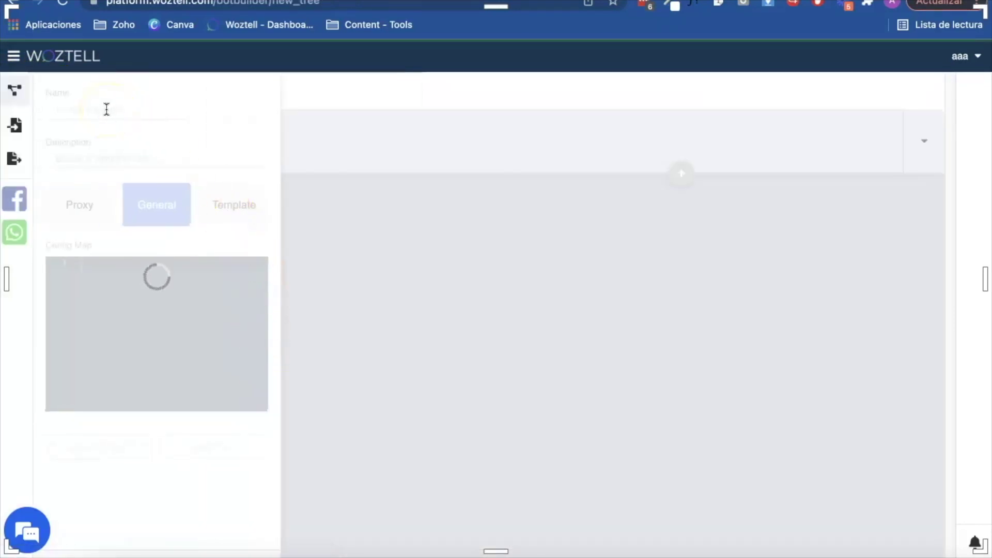
pyautogui.click(106, 109)
pyautogui.write('first')
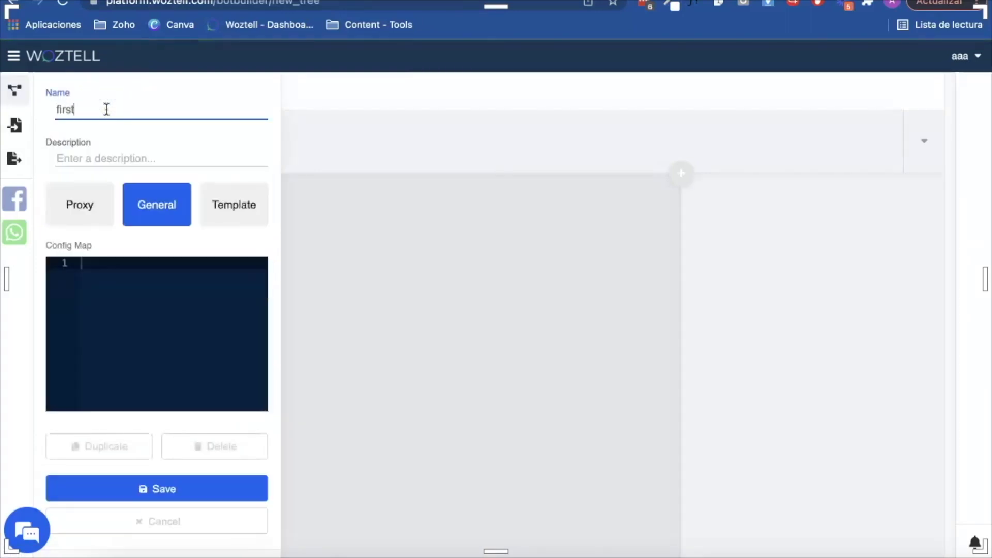
pyautogui.click(178, 490)
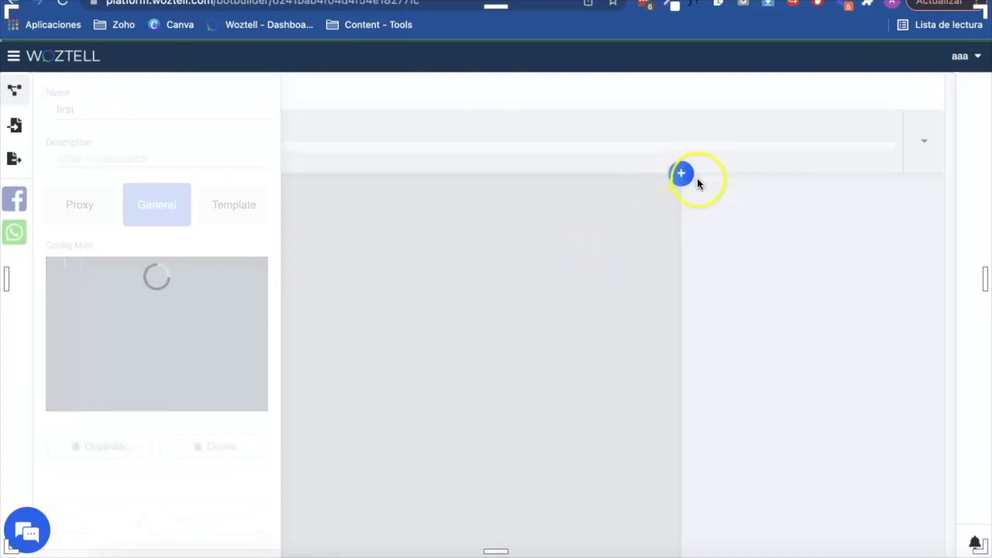
# Step: Add a regular Tree Node to the 'first' canvas and place it mid-canvas
pyautogui.click(638, 219)
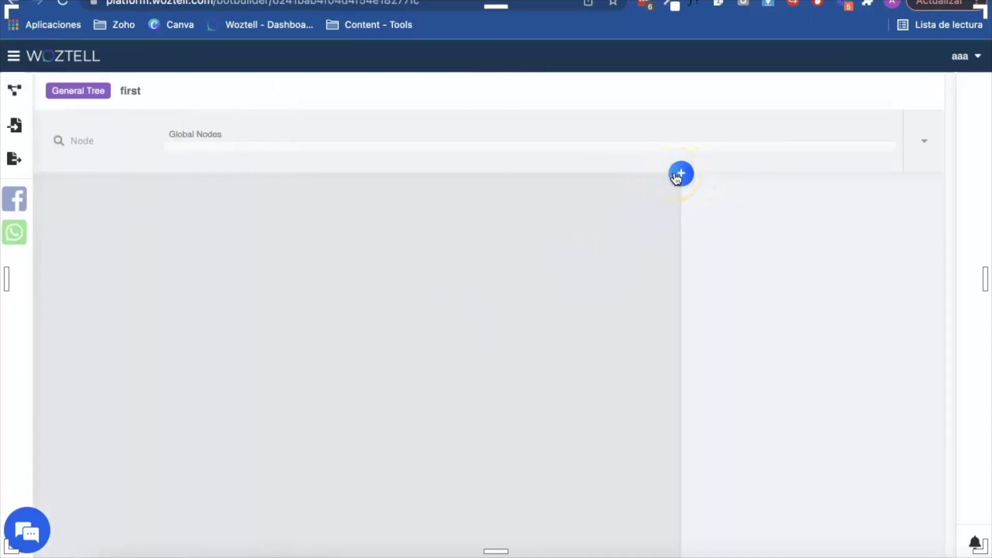
pyautogui.click(677, 178)
pyautogui.click(644, 190)
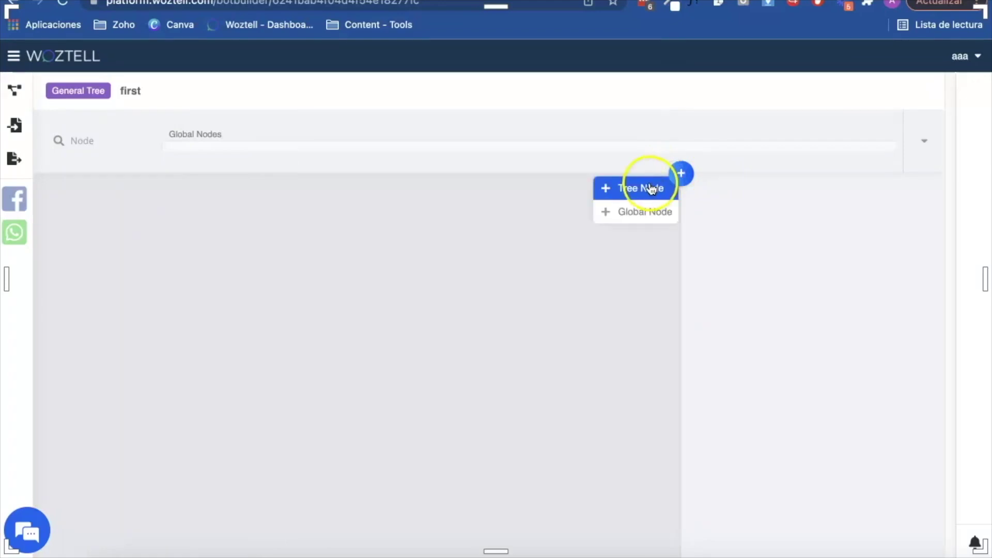
pyautogui.click(644, 193)
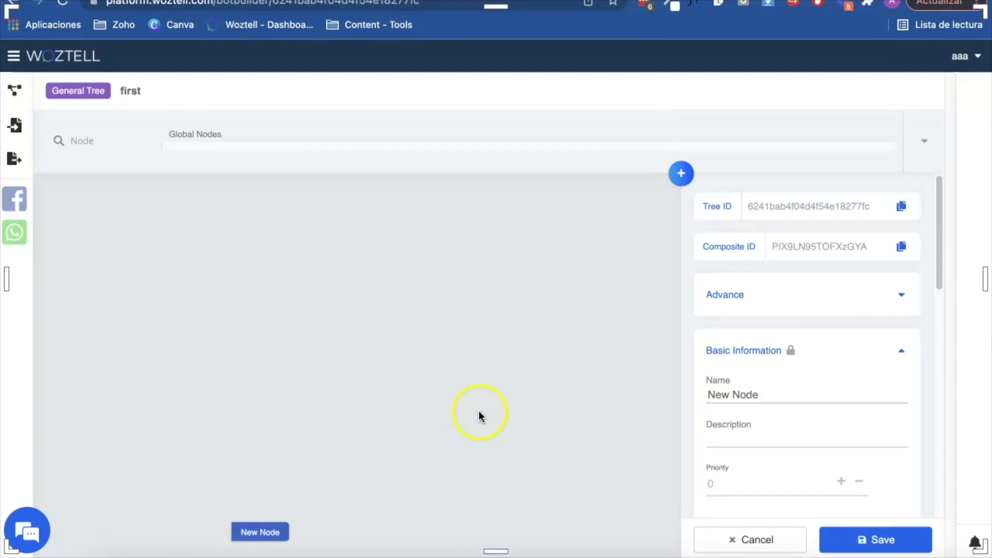
pyautogui.moveTo(313, 481); pyautogui.dragTo(286, 330)
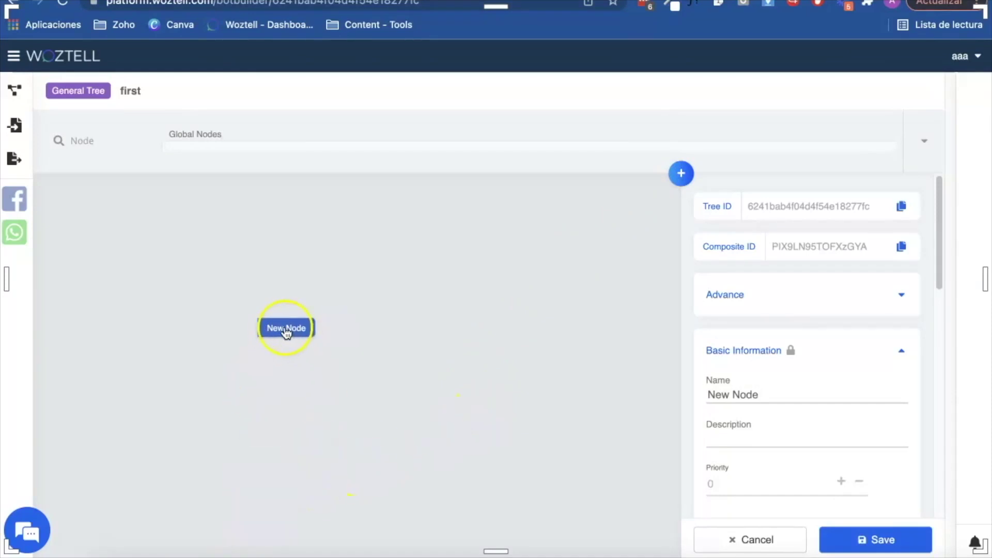
# Step: Rename the node to 'first node' and begin a new response under Responses
pyautogui.doubleClick(771, 394)
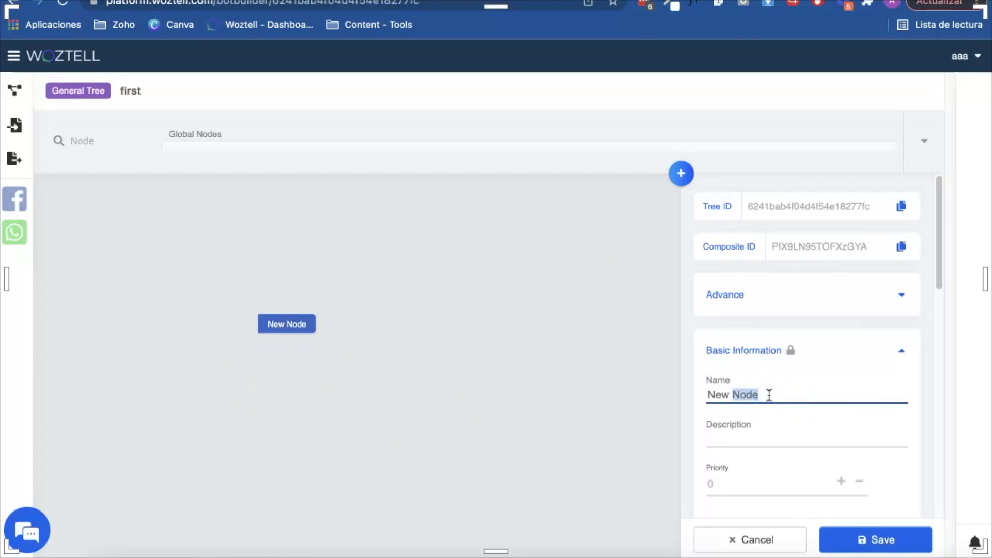
pyautogui.click(769, 395)
pyautogui.scroll(-1, 770, 397)
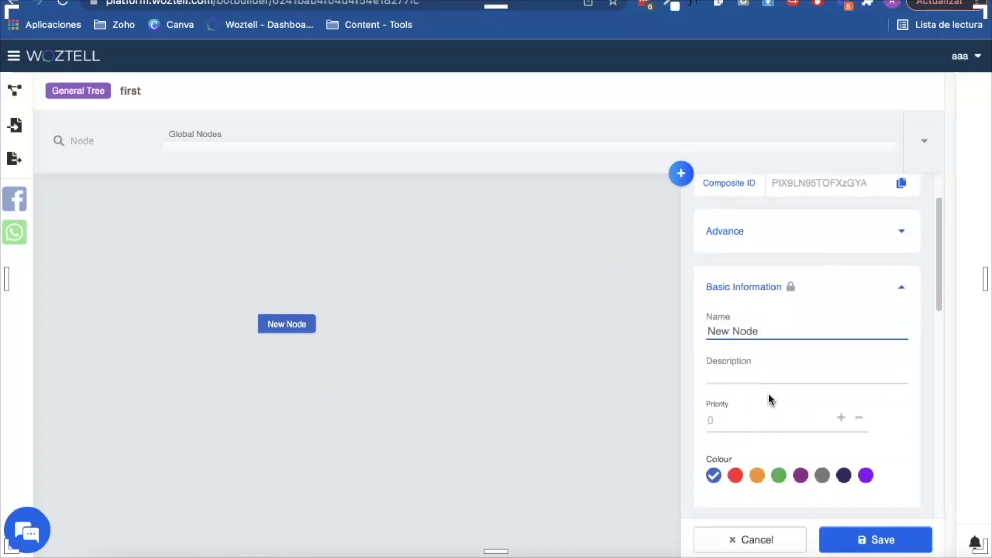
pyautogui.moveTo(775, 331); pyautogui.dragTo(703, 331)
pyautogui.write('first node')
pyautogui.scroll(-1, 726, 415)
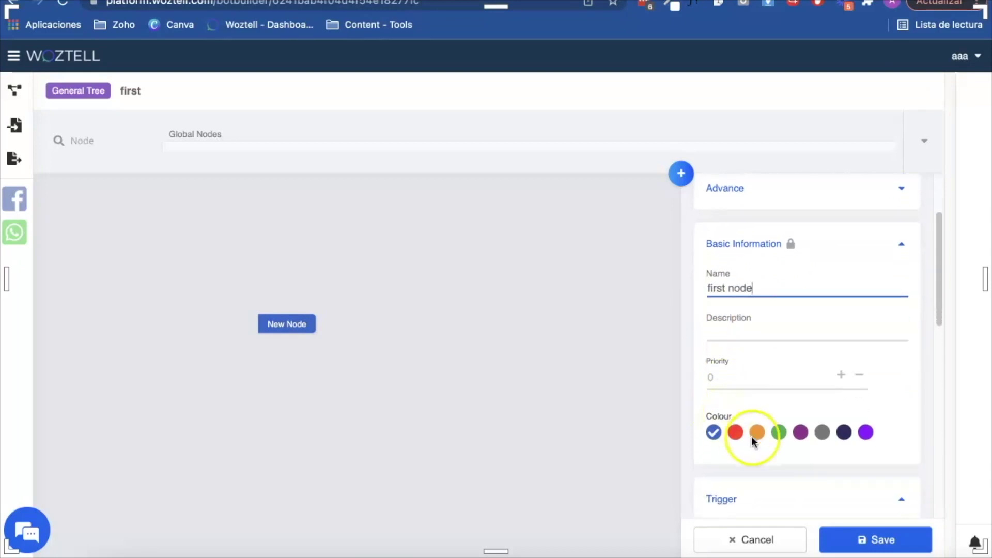
pyautogui.scroll(-3, 772, 433)
pyautogui.scroll(-1, 772, 438)
pyautogui.scroll(-1, 772, 438)
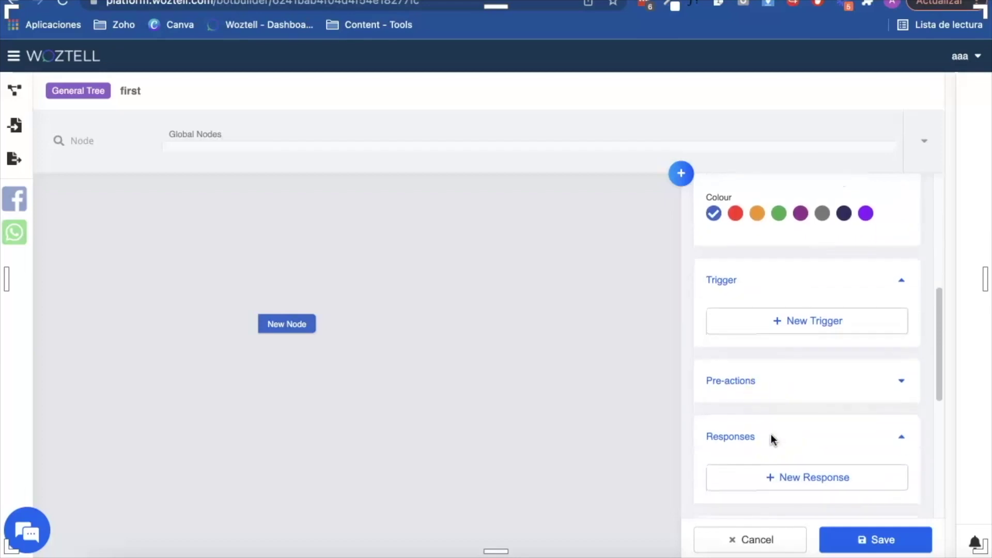
pyautogui.scroll(-1, 771, 438)
pyautogui.scroll(-1, 772, 438)
pyautogui.click(771, 430)
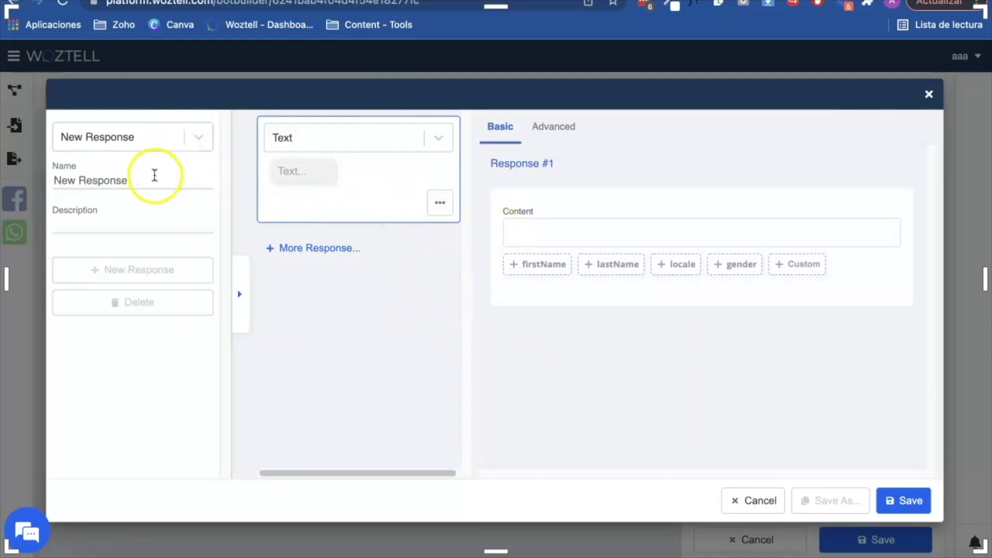
# Step: Save a Text-type response named 'First text' on 'first node'
pyautogui.click(571, 234)
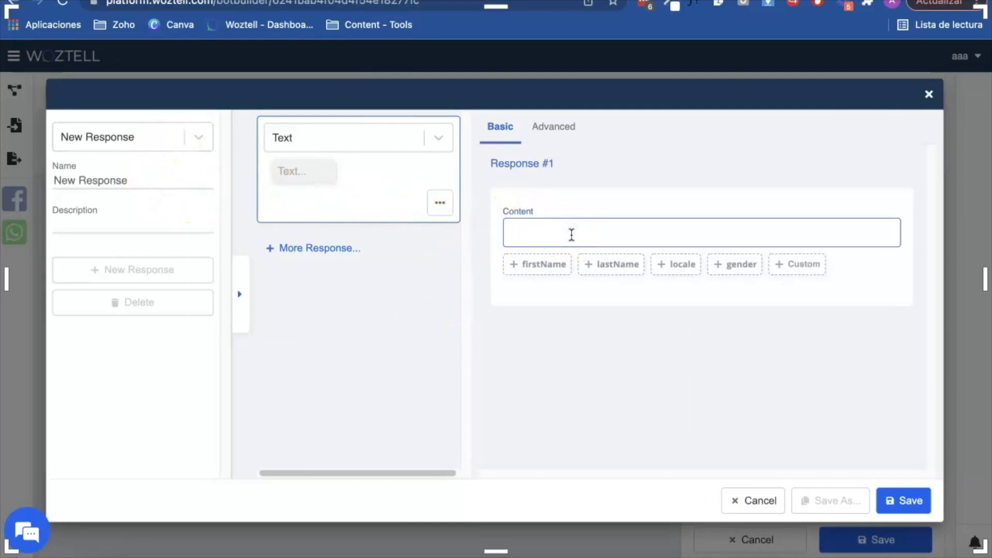
pyautogui.click(527, 230)
pyautogui.tripleClick(92, 178)
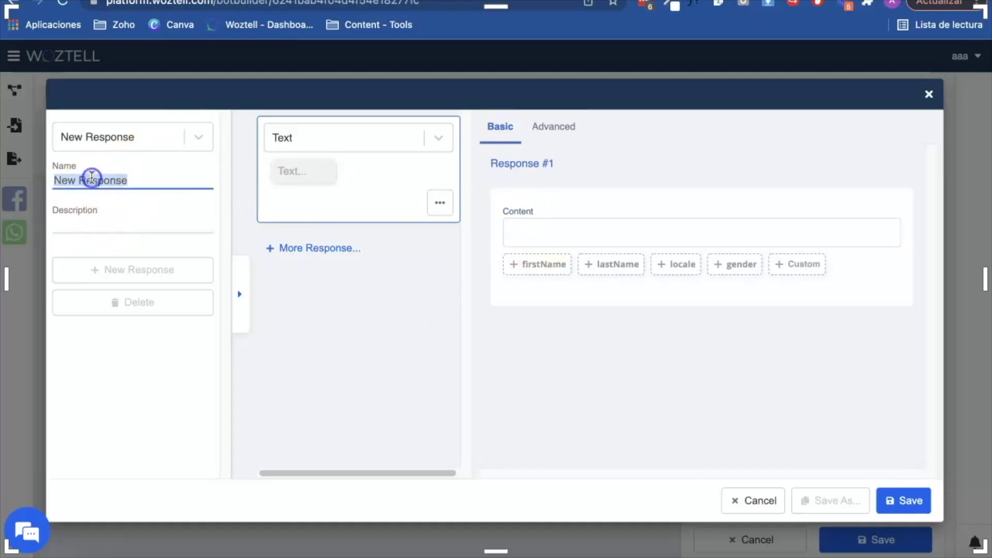
pyautogui.write('First text')
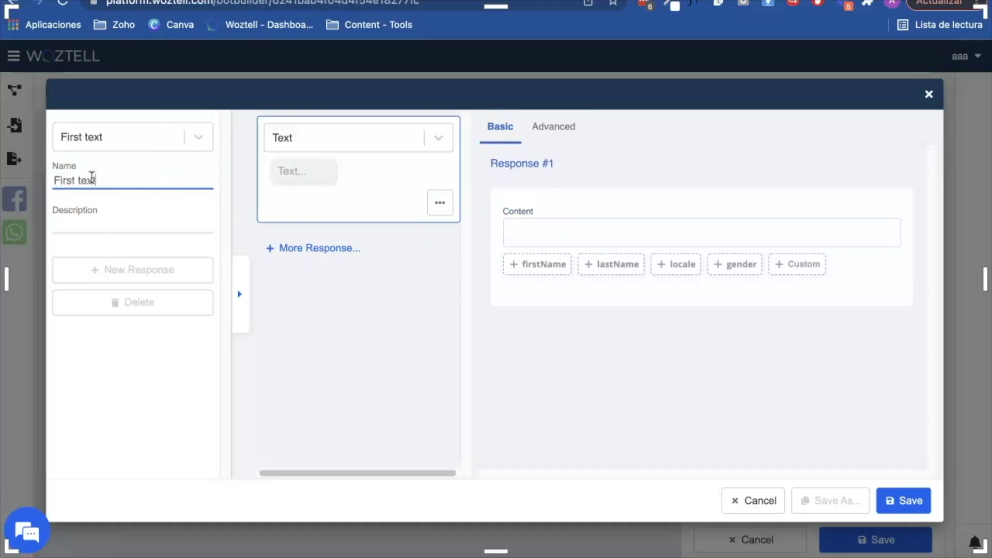
pyautogui.click(853, 533)
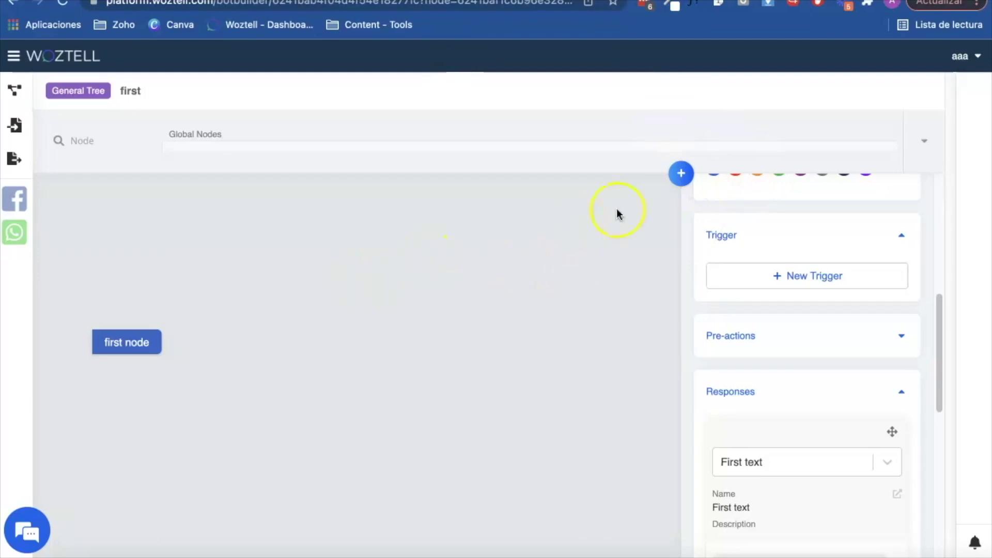
# Step: Add a Global Node to the tree and rename it 'Start'
pyautogui.click(681, 174)
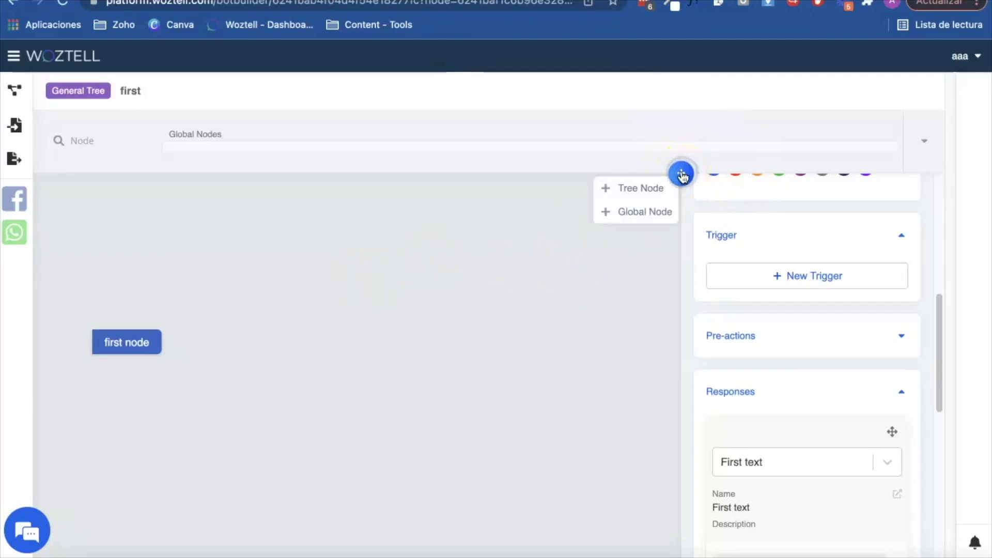
pyautogui.click(671, 215)
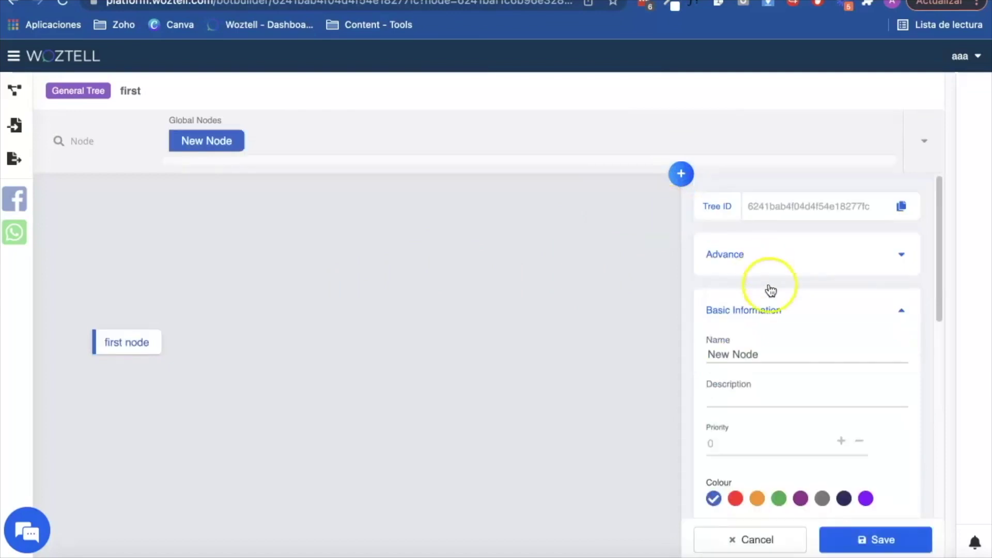
pyautogui.tripleClick(750, 355)
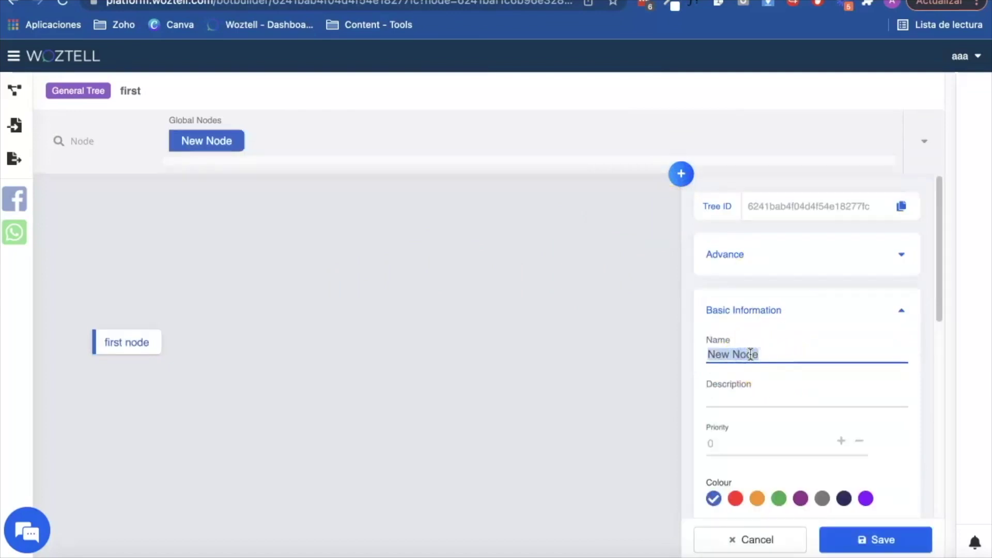
pyautogui.write('Start')
pyautogui.scroll(-1, 794, 394)
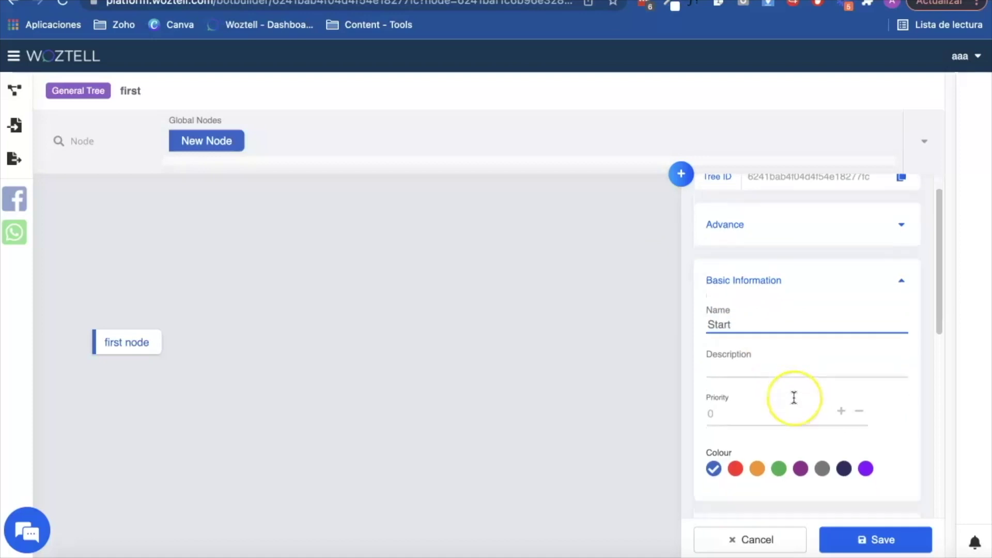
pyautogui.scroll(-2, 793, 393)
pyautogui.scroll(-1, 795, 401)
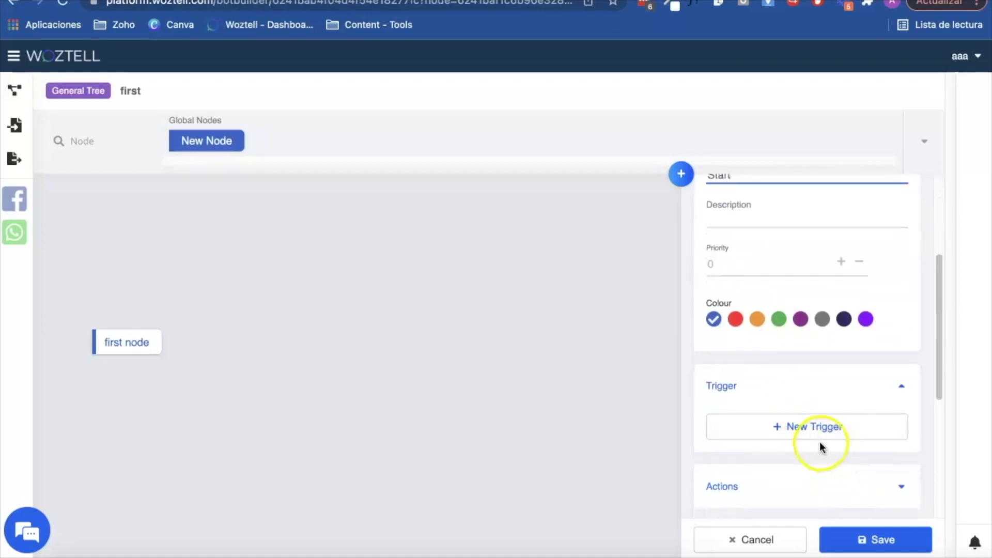
pyautogui.scroll(-2, 819, 450)
pyautogui.scroll(-1, 807, 419)
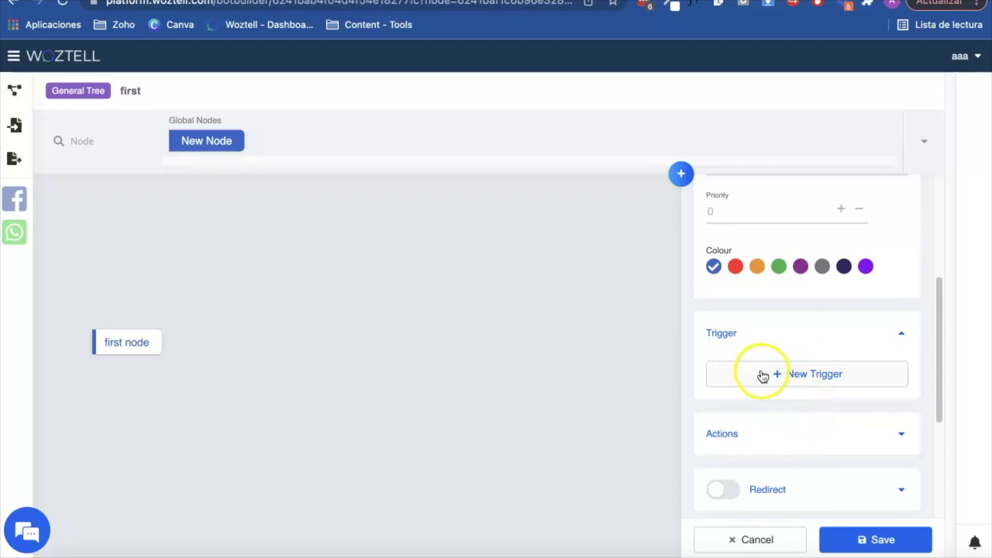
# Step: Save a trigger named 'Start' using Predefined Triggers with Any User Input ticked
pyautogui.click(770, 377)
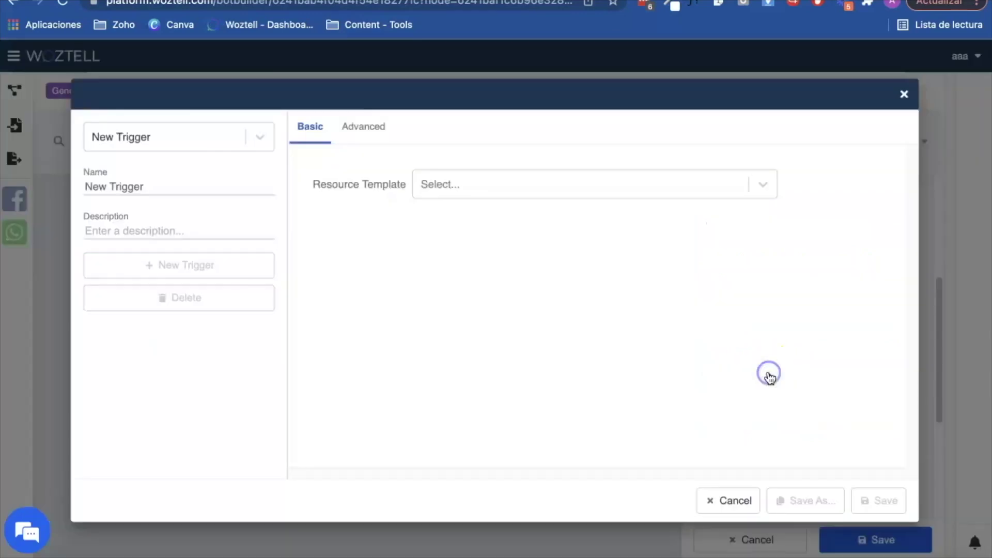
pyautogui.tripleClick(186, 186)
pyautogui.write('Start')
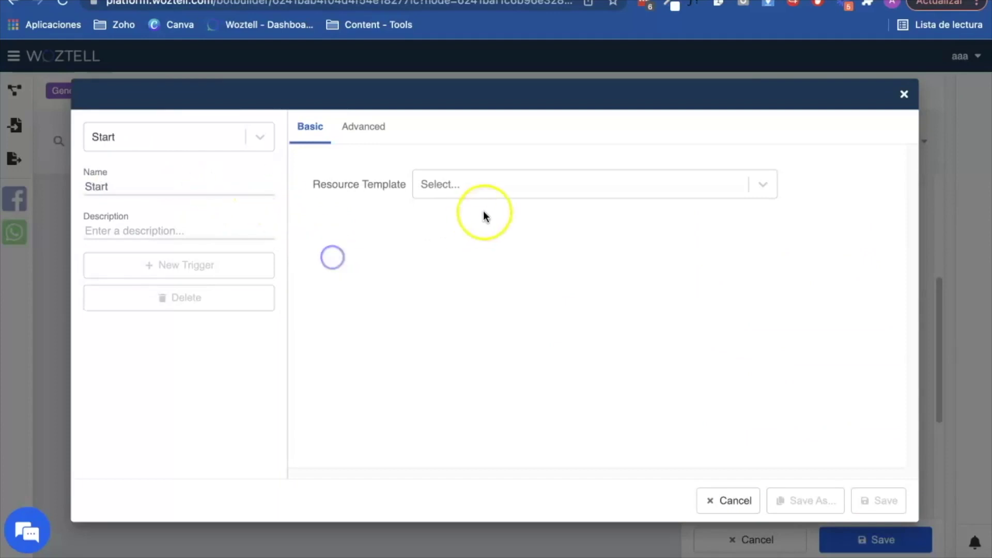
pyautogui.click(491, 185)
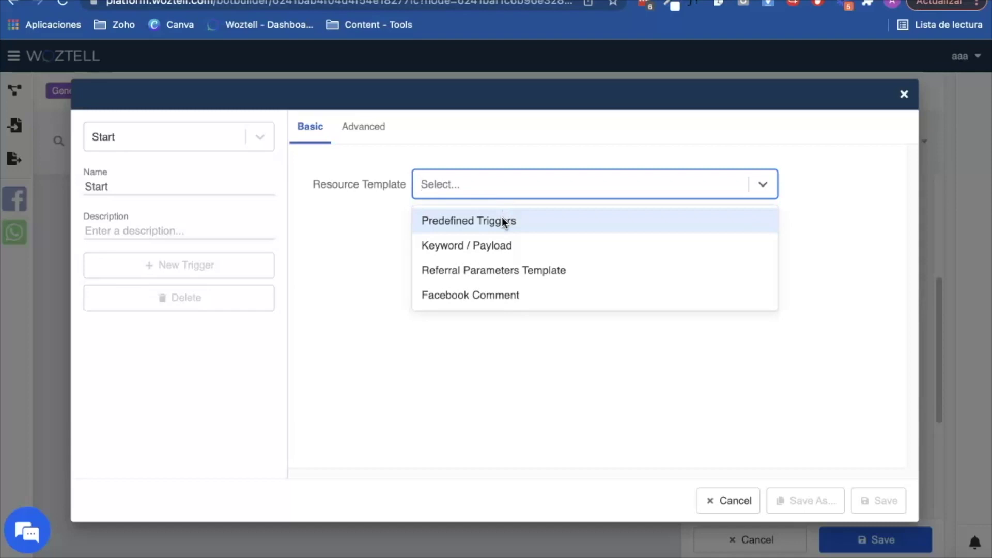
pyautogui.click(503, 223)
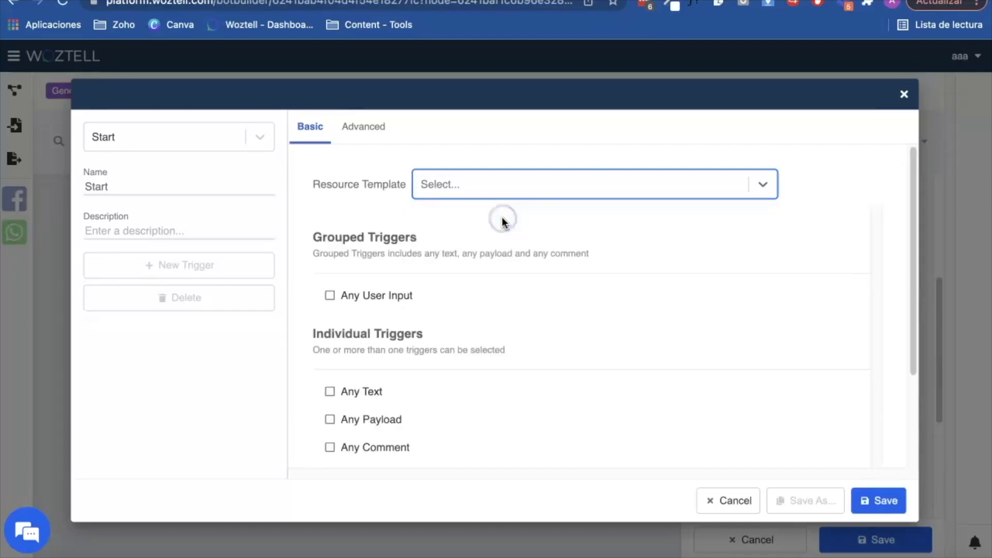
pyautogui.click(396, 299)
pyautogui.click(879, 500)
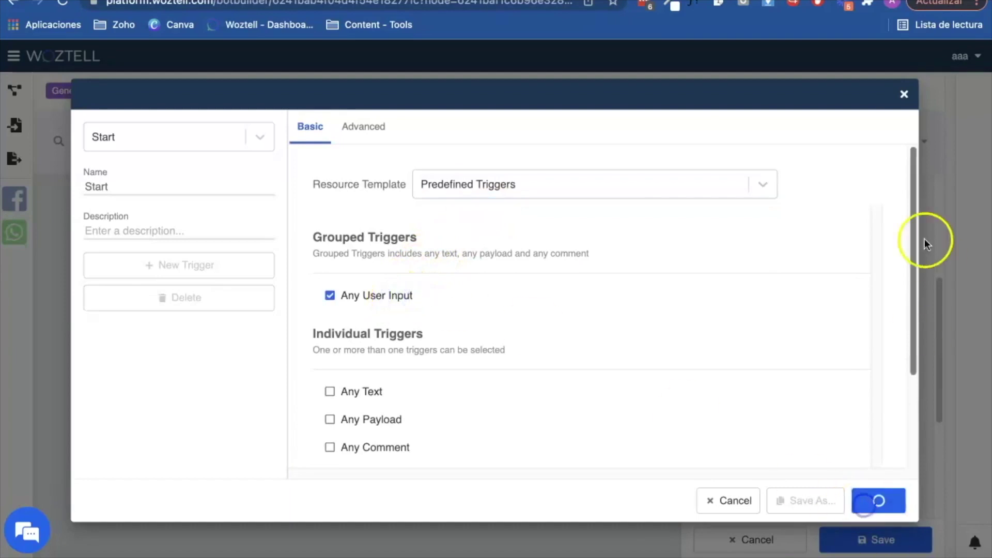
# Step: Enable Redirect on the Start node to tree 'first', node 'first node', and save
pyautogui.click(903, 97)
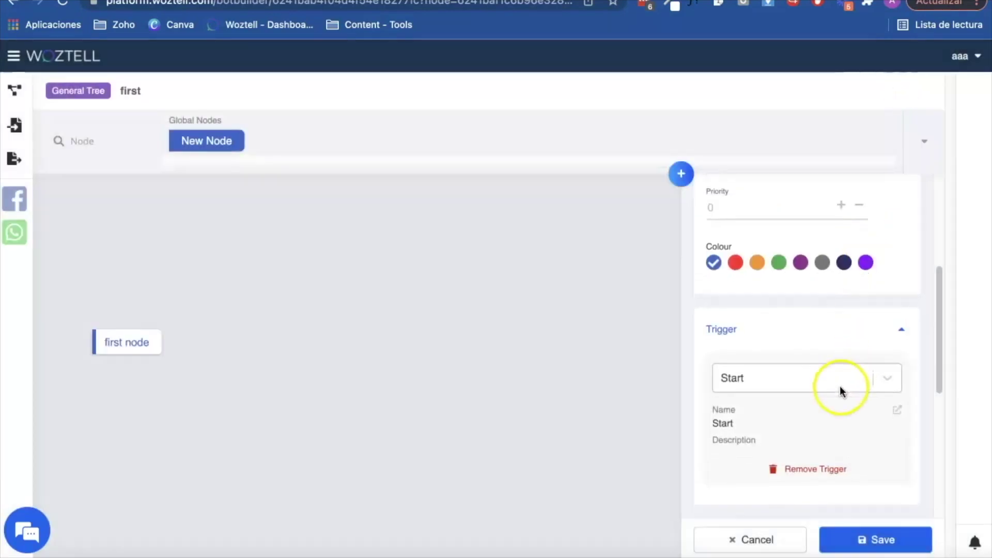
pyautogui.scroll(-2, 840, 386)
pyautogui.scroll(-1, 843, 393)
pyautogui.click(721, 373)
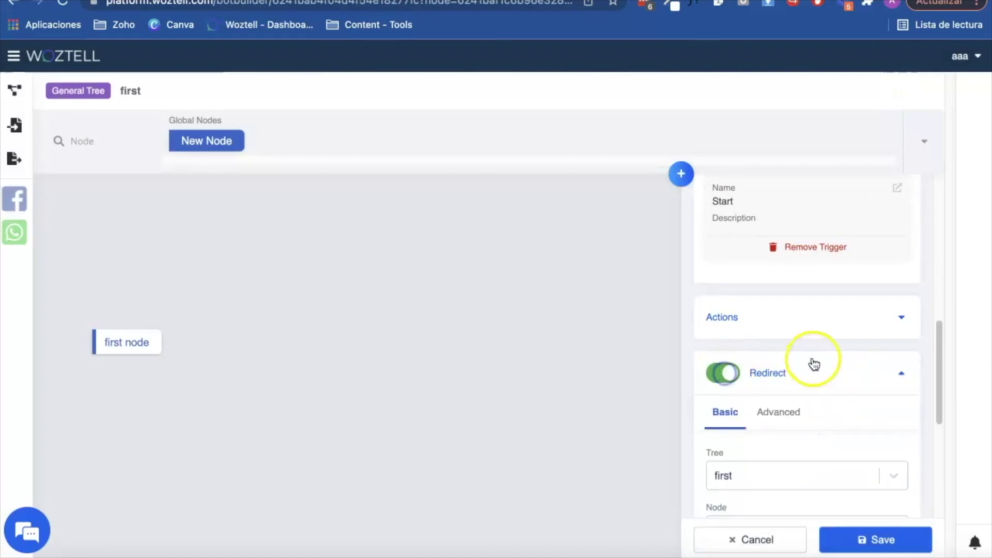
pyautogui.scroll(-1, 812, 366)
pyautogui.scroll(-1, 810, 381)
pyautogui.click(830, 419)
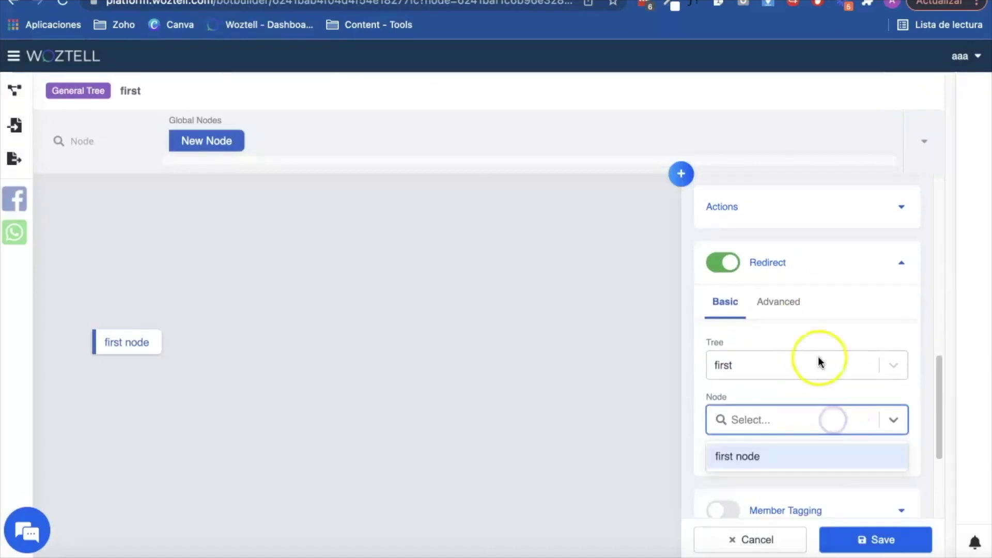
pyautogui.scroll(-2, 799, 388)
pyautogui.click(773, 376)
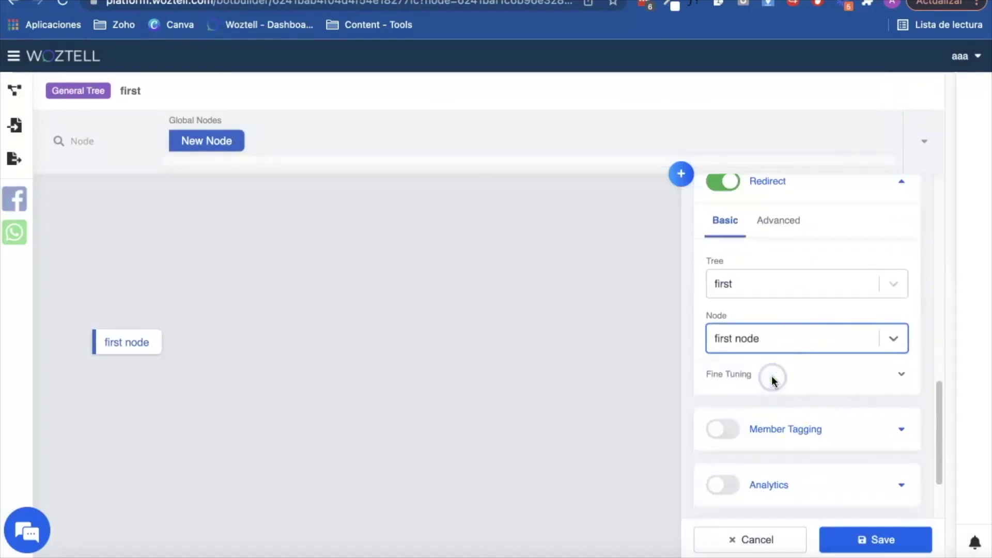
pyautogui.click(874, 541)
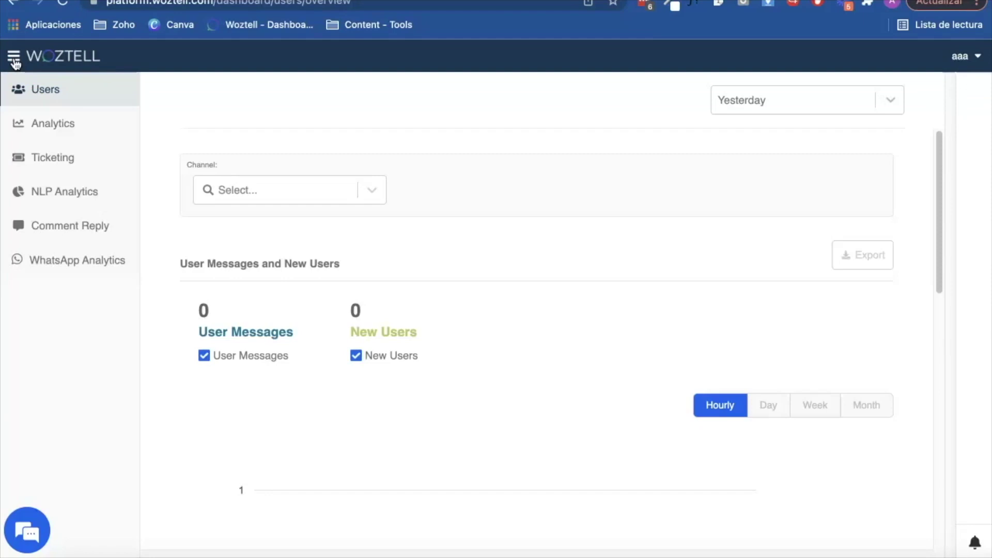
# Step: Reach the Tree Settings of the 'whatsapp chatbots' channel via Channels > Edit
pyautogui.click(14, 58)
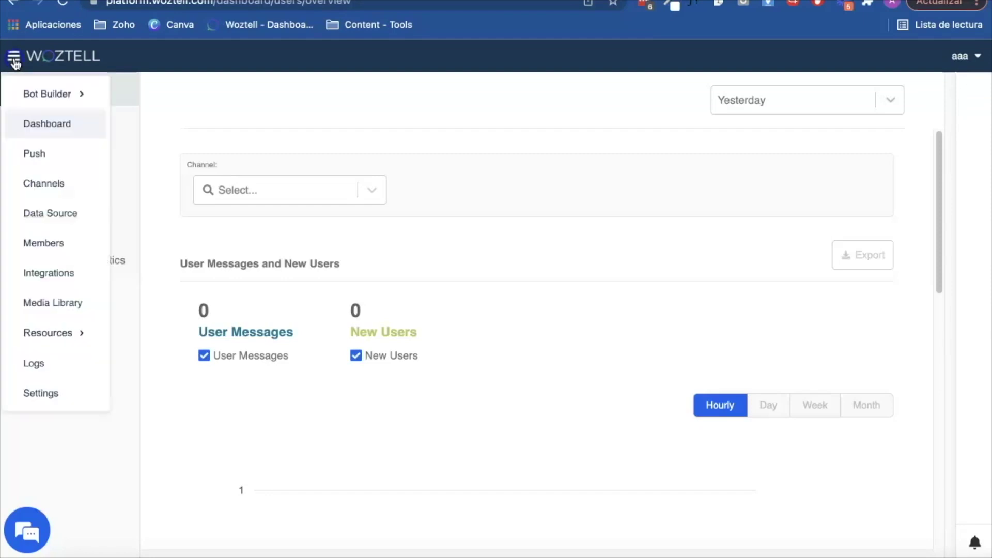
pyautogui.click(61, 186)
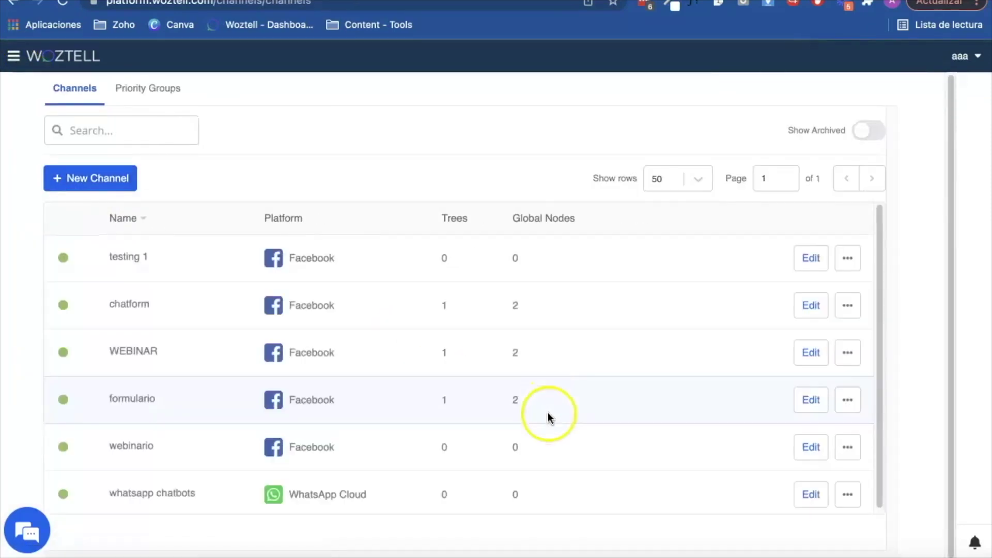
pyautogui.click(803, 497)
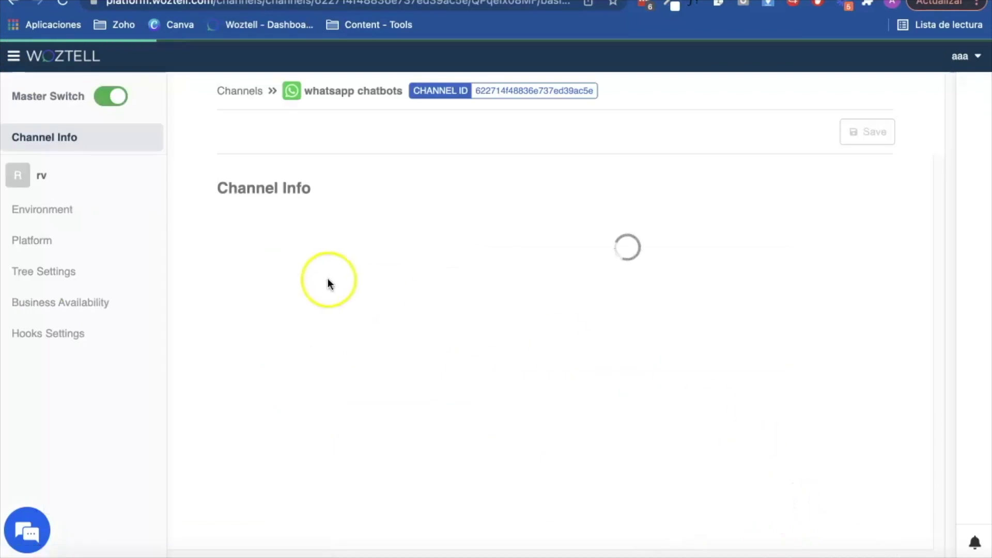
pyautogui.click(67, 273)
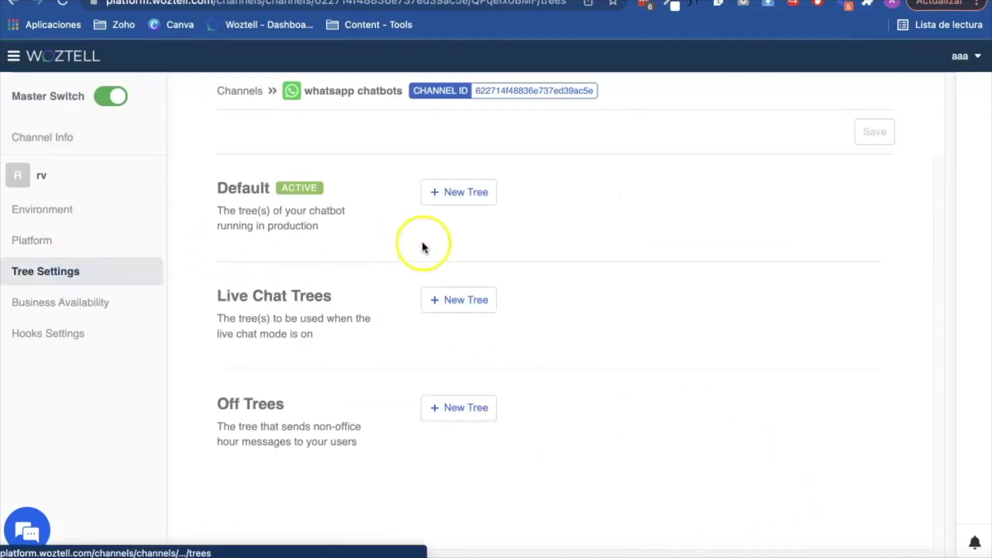
# Step: Add 'first' as the channel's Default tree with all its global nodes selected
pyautogui.click(462, 195)
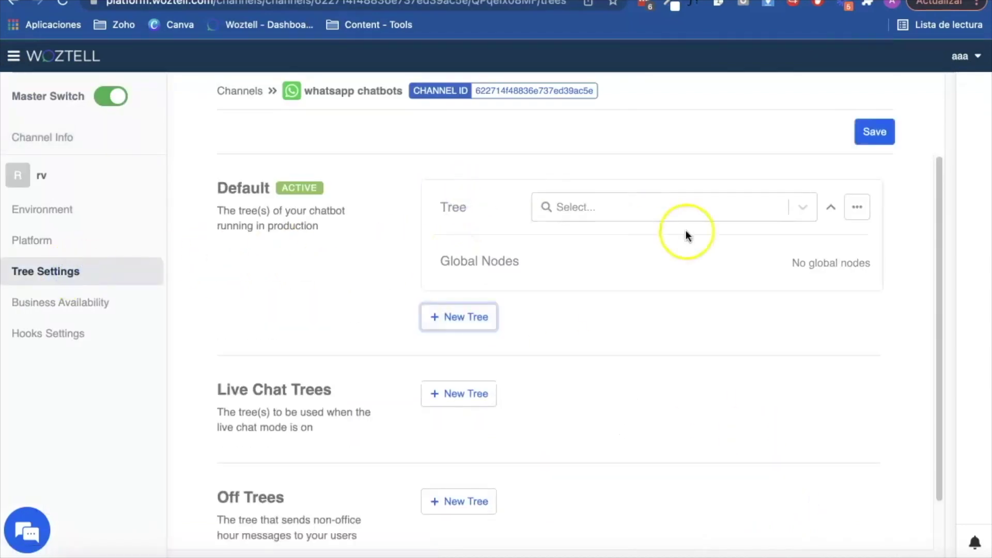
pyautogui.click(801, 208)
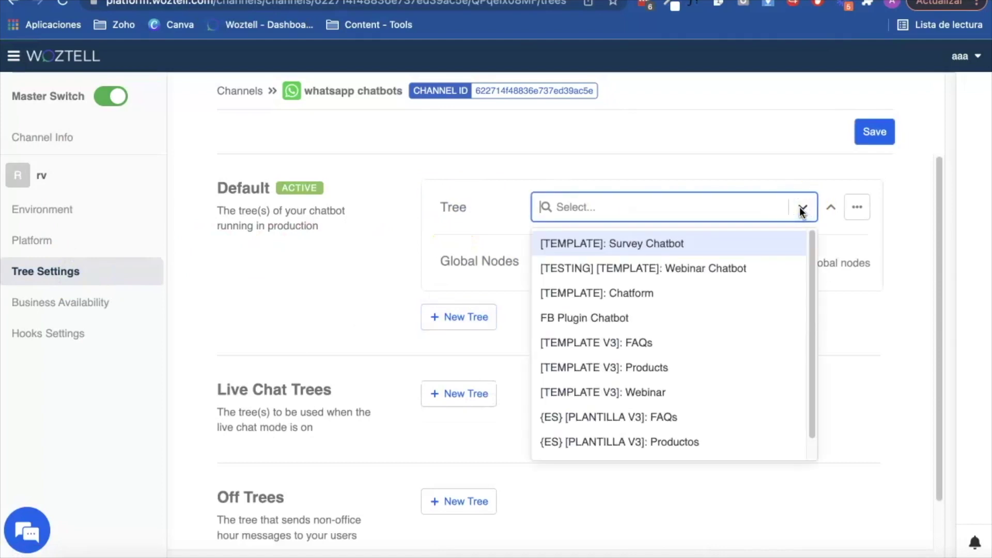
pyautogui.write('first')
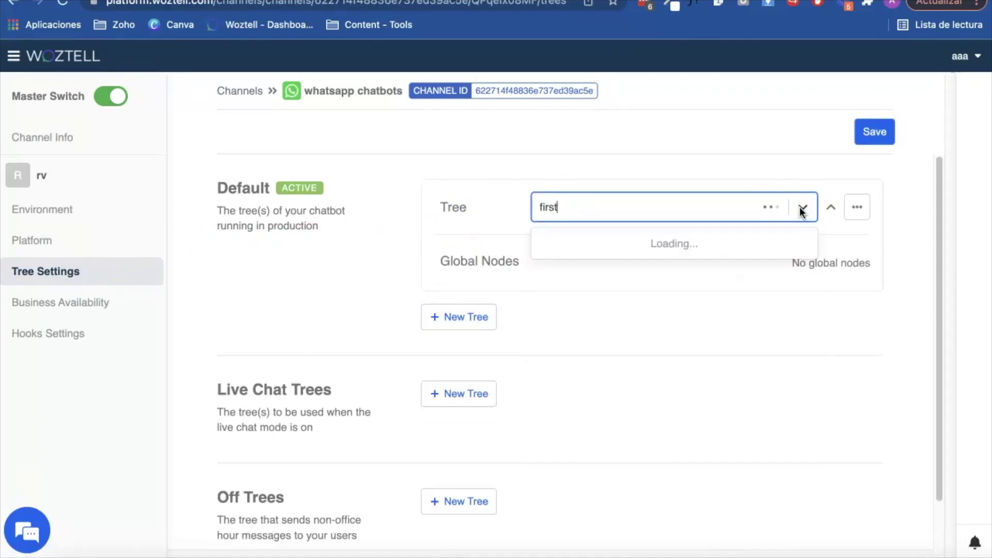
pyautogui.click(752, 234)
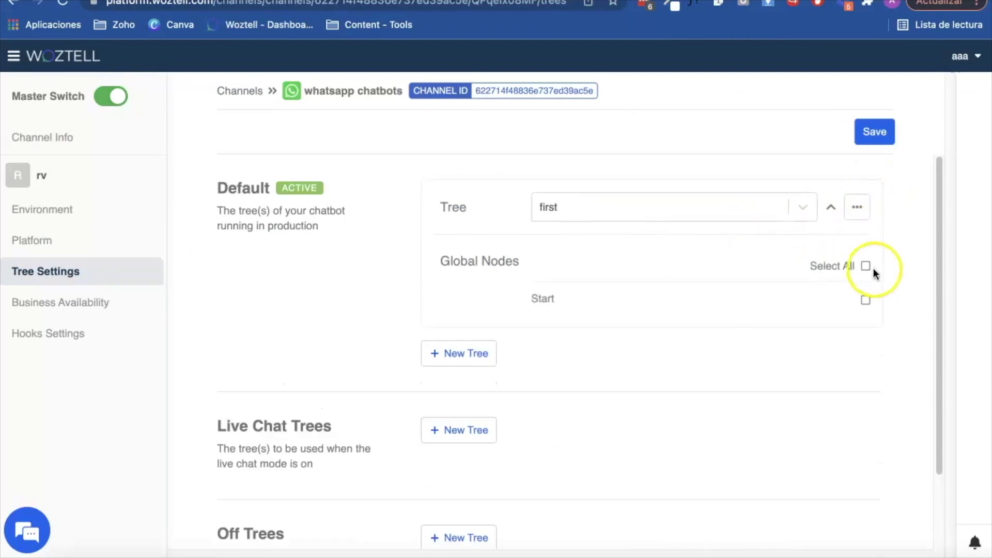
pyautogui.click(866, 266)
pyautogui.click(874, 133)
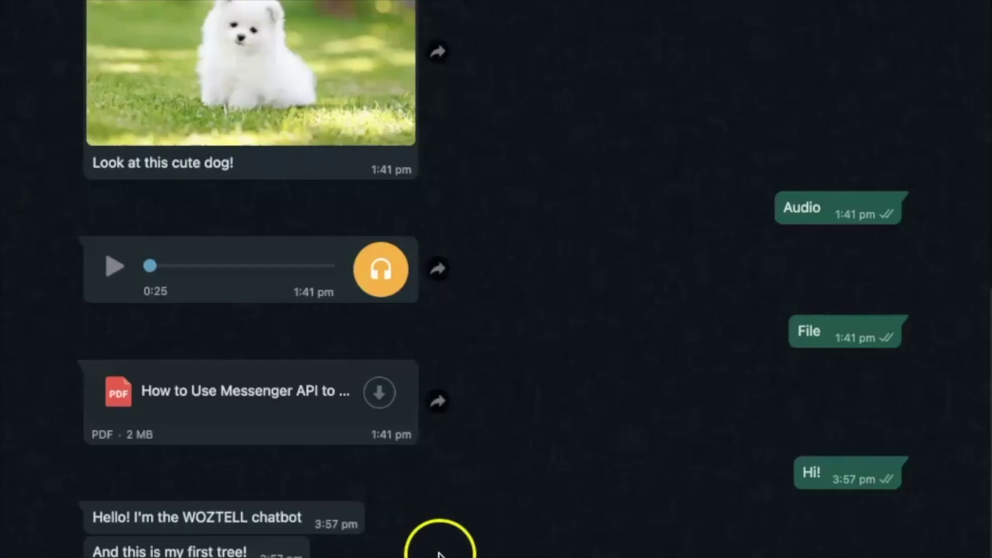